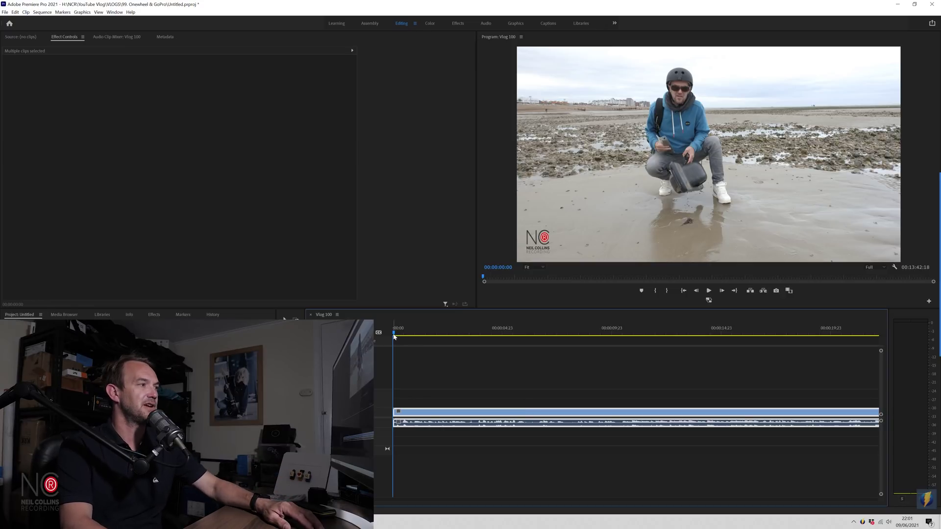
# Switch to the Captions workspace and add an empty first caption at 00:00:00:00 in Vlog 100
pyautogui.moveTo(395, 334)
pyautogui.mouseDown()
pyautogui.moveTo(441, 327)
pyautogui.moveTo(389, 327)
pyautogui.mouseUp()
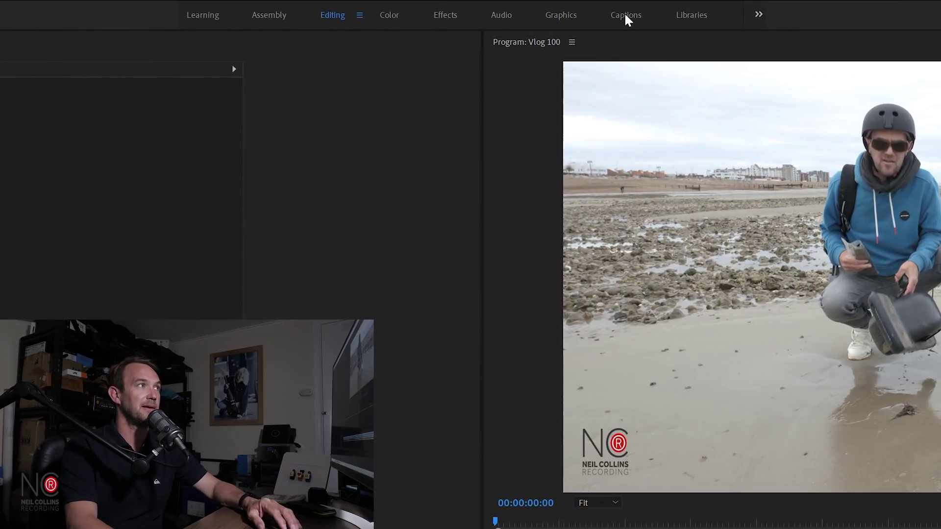
pyautogui.click(626, 16)
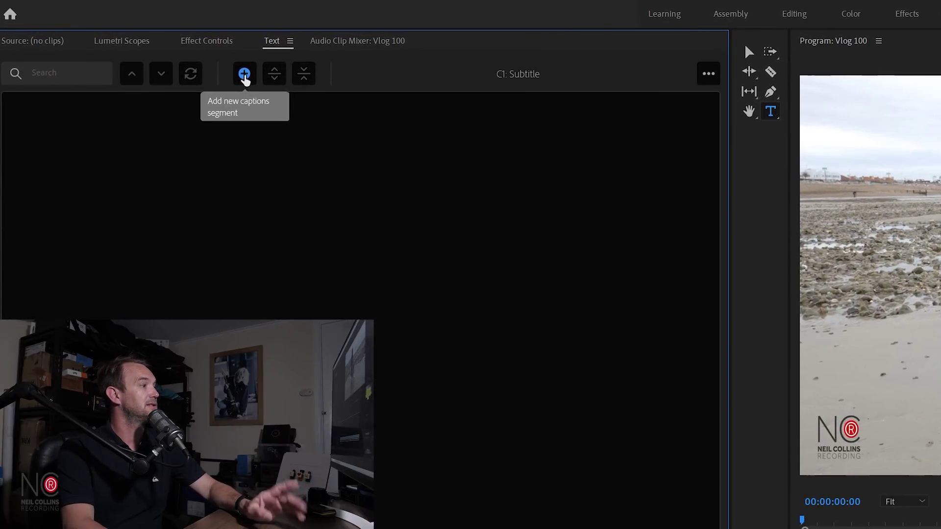
pyautogui.click(245, 75)
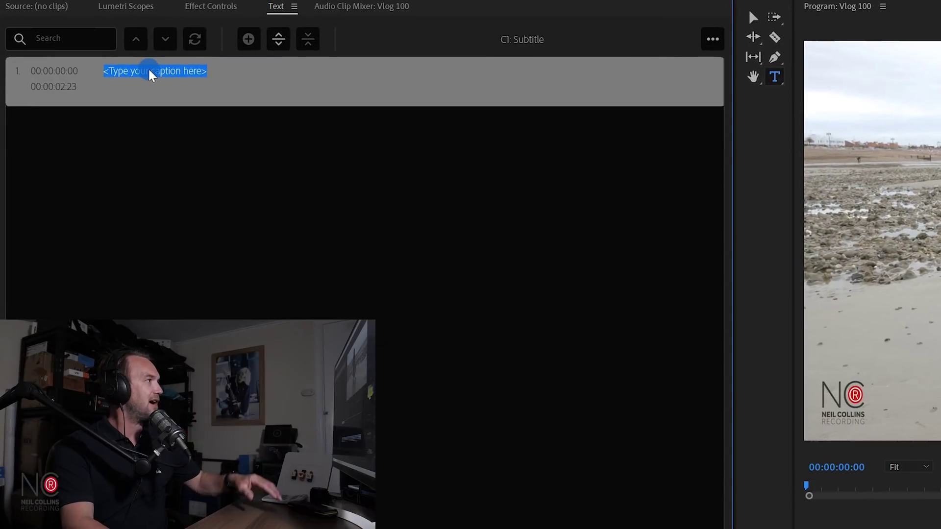
pyautogui.click(113, 69)
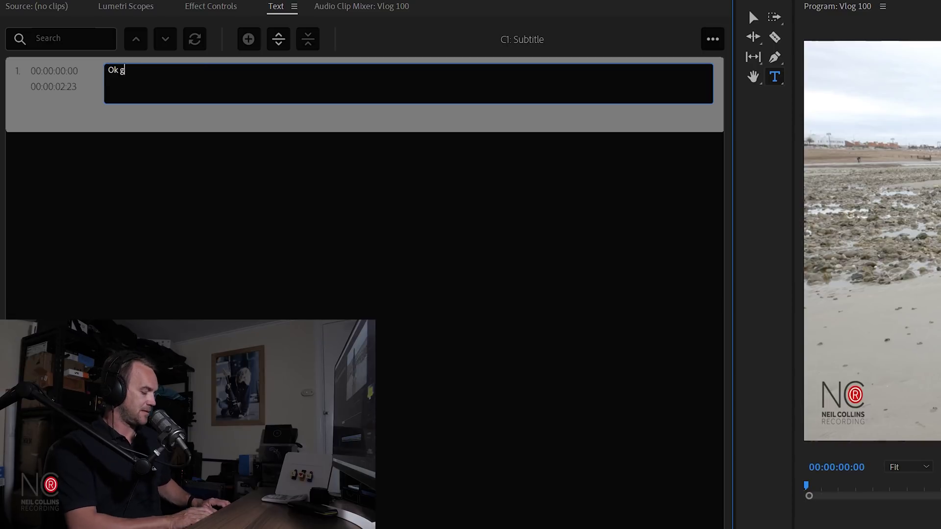
# Type the intro line ending 'so lets get into the video' into caption 1 and stretch it to about eight seconds
pyautogui.write('your onewheel')
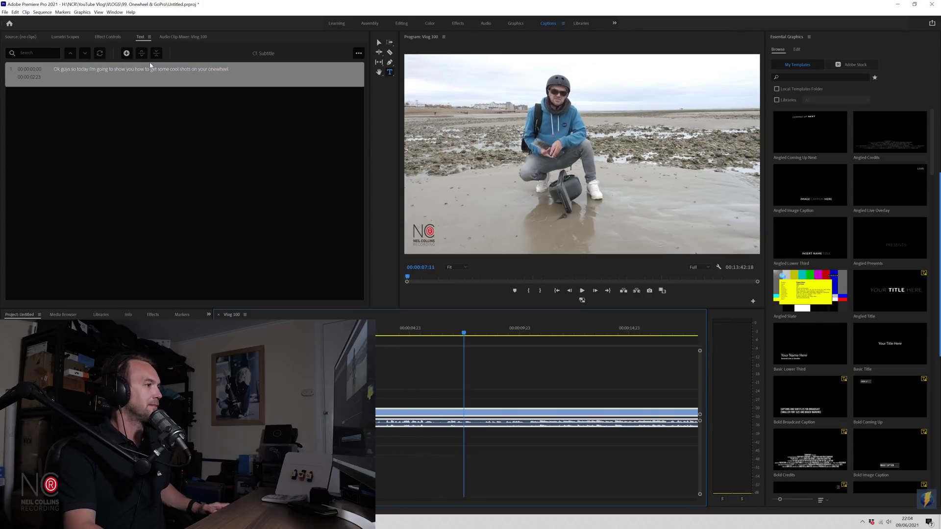
pyautogui.click(447, 63)
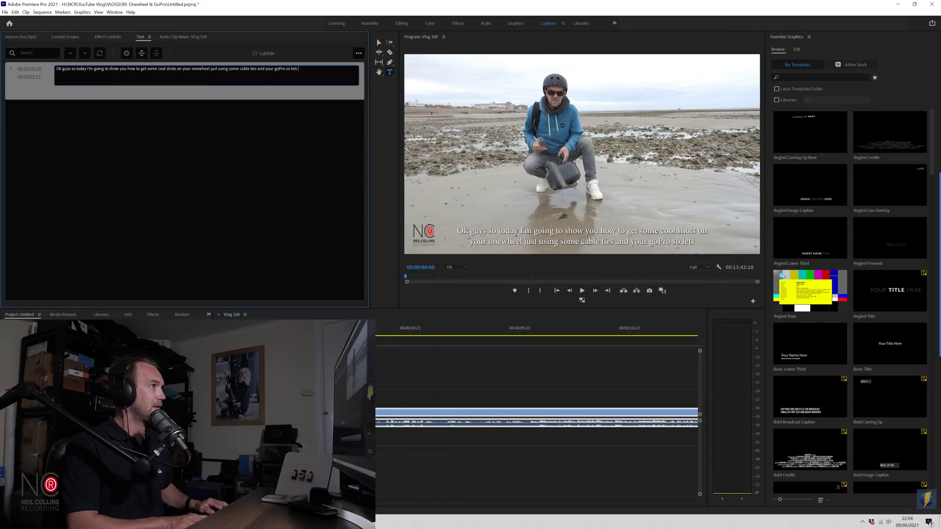
pyautogui.write('s get int')
pyautogui.press('Escape')
pyautogui.press('space')
pyautogui.doubleClick(330, 69)
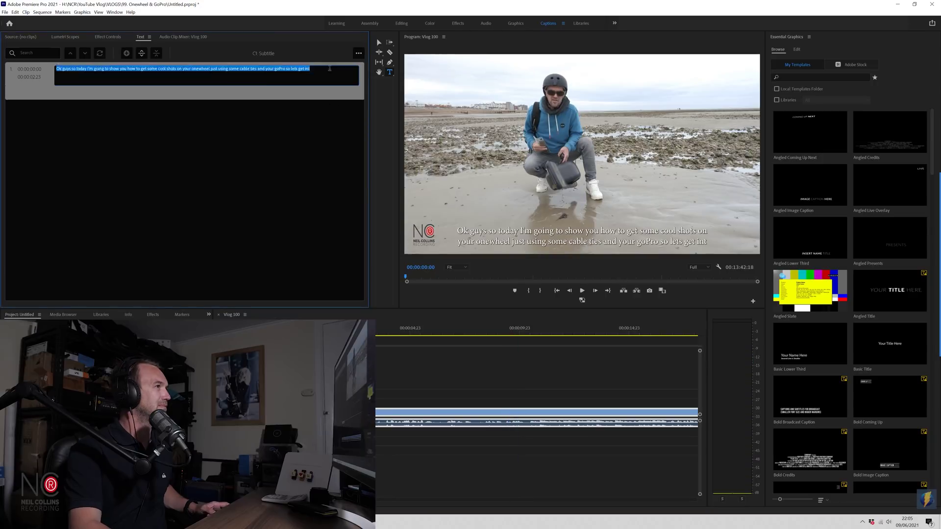
pyautogui.click(329, 69)
pyautogui.write('o the video')
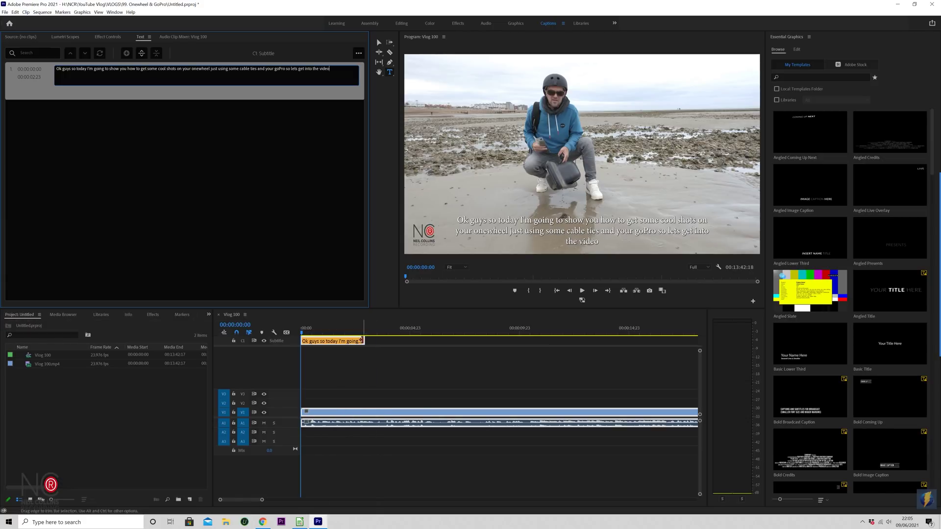
pyautogui.moveTo(361, 340); pyautogui.dragTo(520, 338)
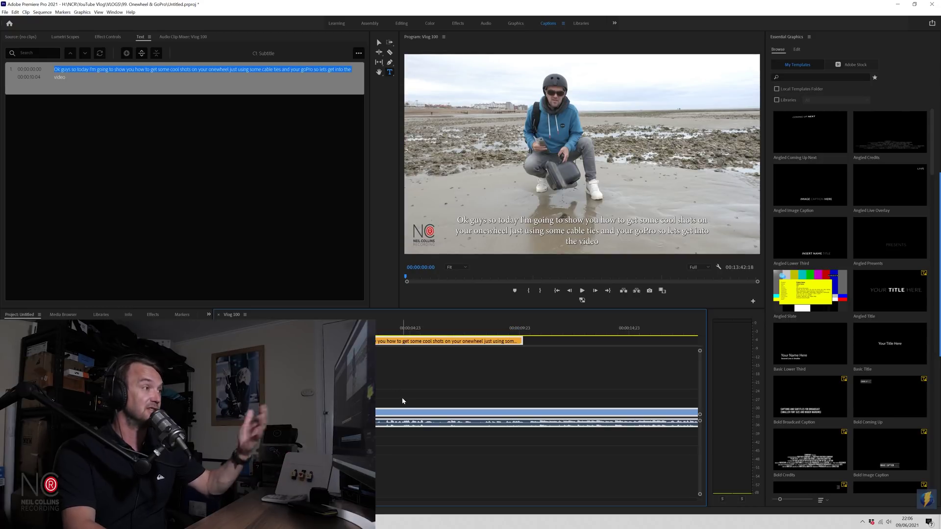
# Play back caption 1's timing, then park the playhead at 00:00:03:11
pyautogui.press('space')
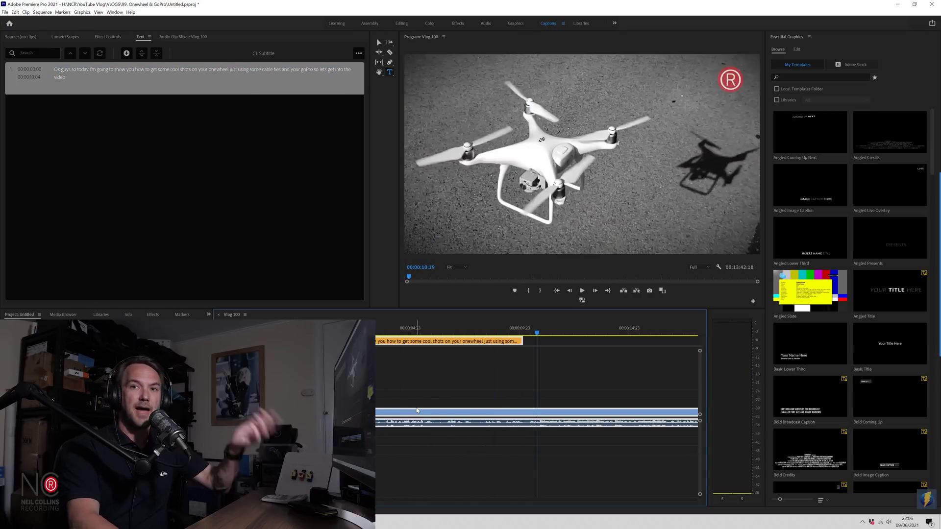
pyautogui.press('space')
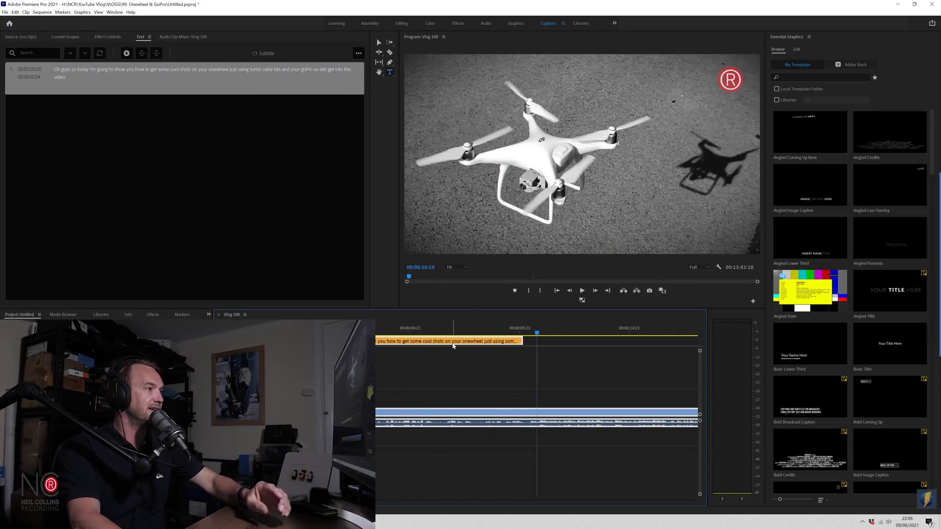
pyautogui.click(500, 332)
pyautogui.moveTo(500, 332); pyautogui.dragTo(411, 325)
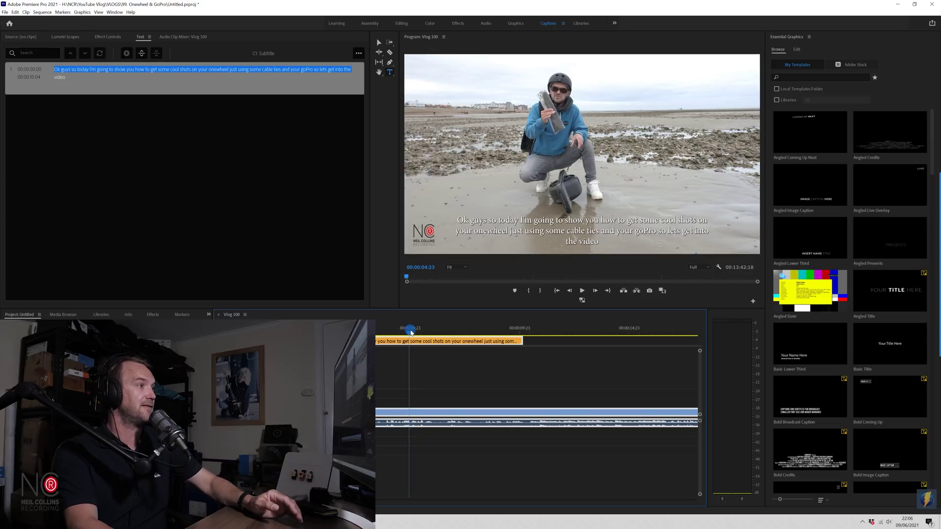
pyautogui.moveTo(410, 332); pyautogui.dragTo(412, 334)
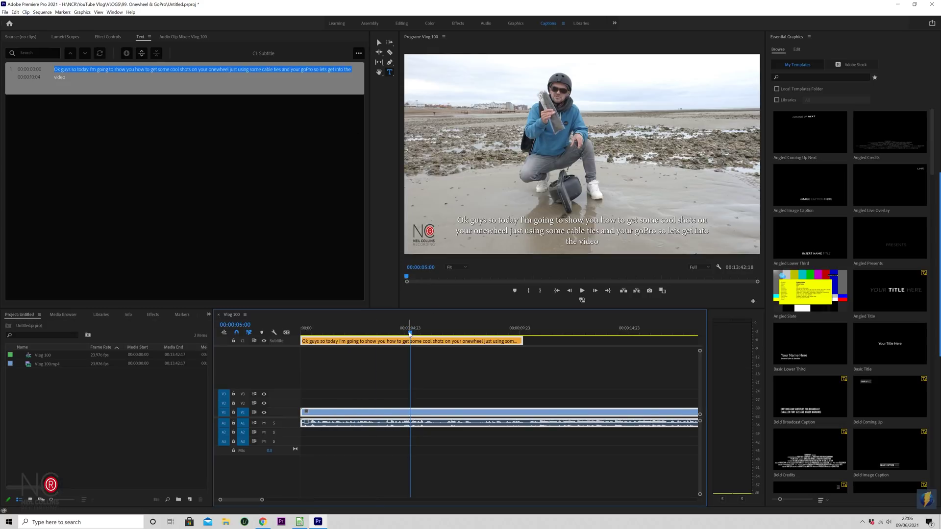
pyautogui.moveTo(410, 334); pyautogui.dragTo(377, 334)
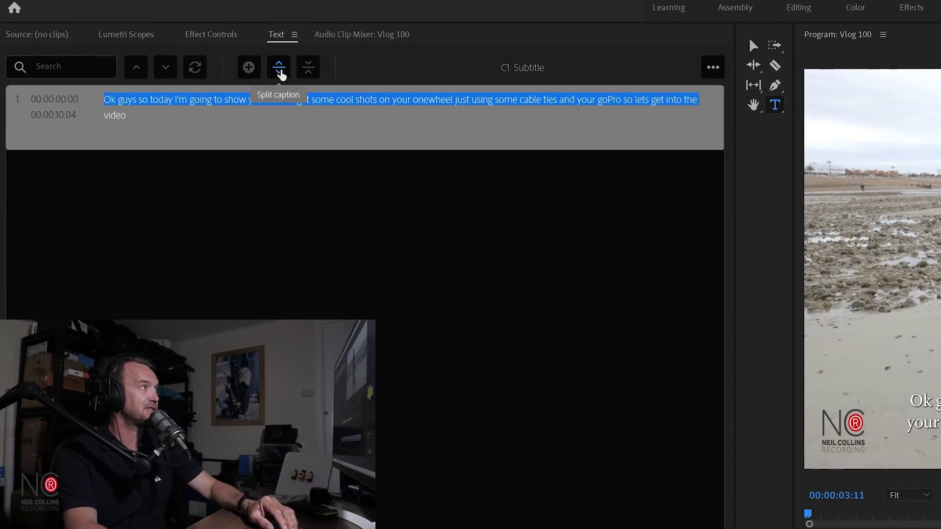
# Split the intro caption at 00:00:03:11 and scrub back over the first half to check it
pyautogui.click(279, 70)
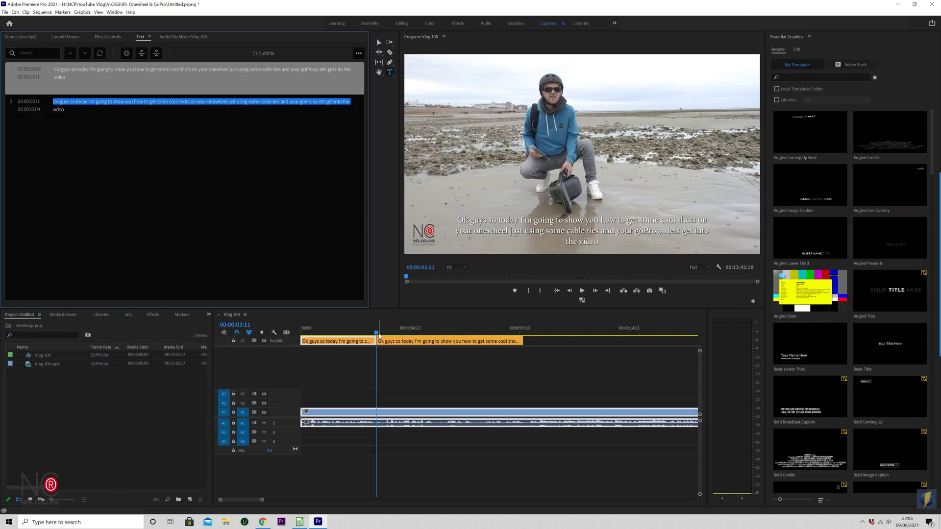
pyautogui.moveTo(379, 336); pyautogui.dragTo(346, 327)
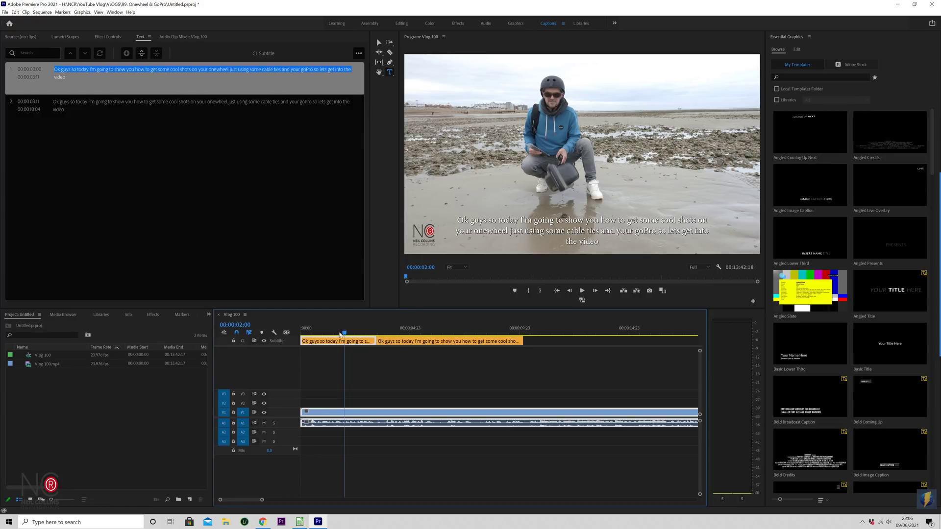
pyautogui.moveTo(345, 334); pyautogui.dragTo(370, 331)
pyautogui.click(228, 70)
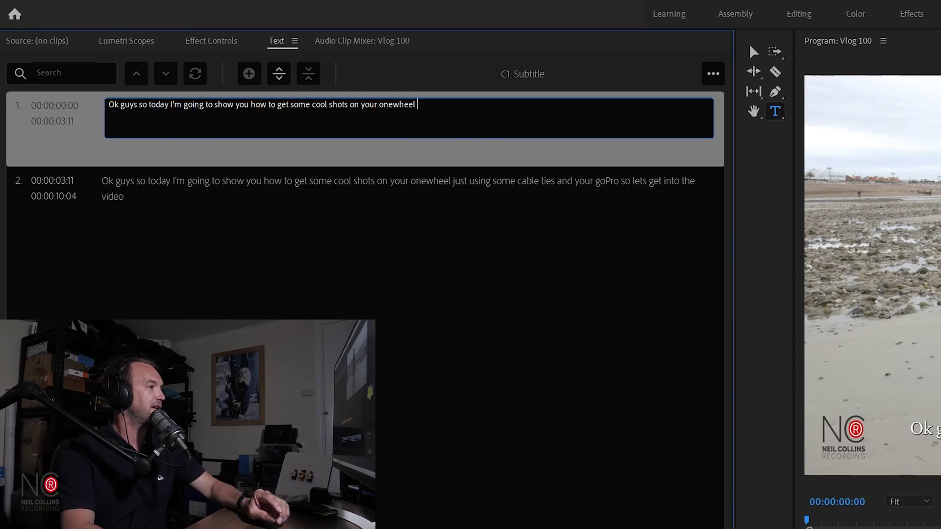
# End caption 1 at 'on your onewheel' and delete those duplicated opening words from caption 2
pyautogui.press('Escape')
pyautogui.moveTo(413, 154); pyautogui.dragTo(29, 140)
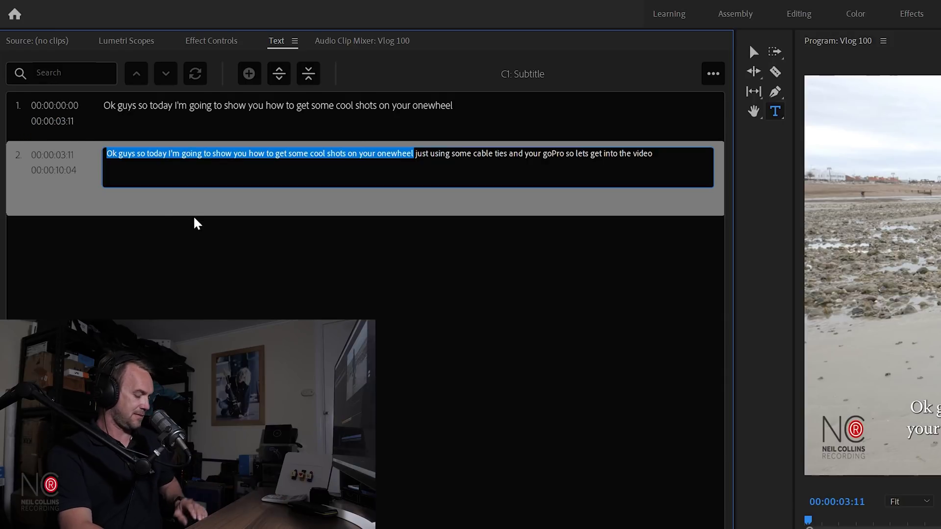
pyautogui.press('BackSpace')
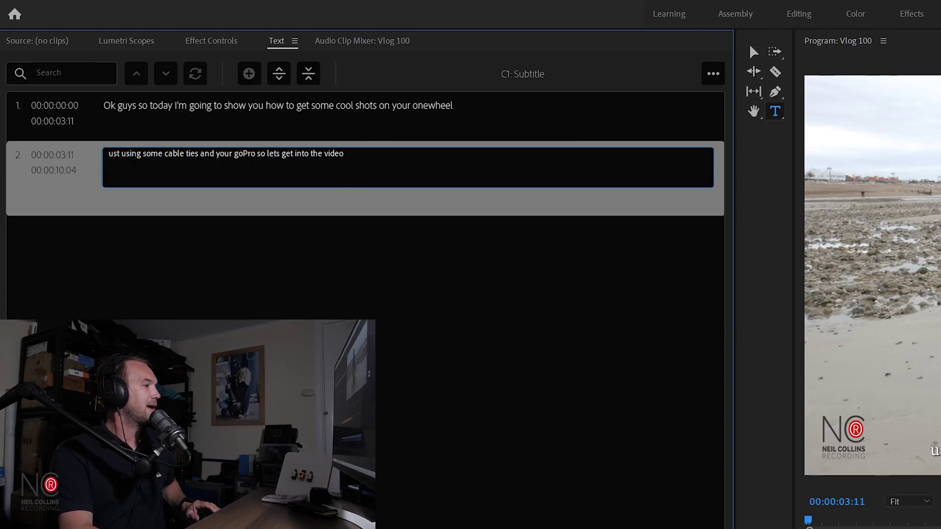
pyautogui.click(278, 106)
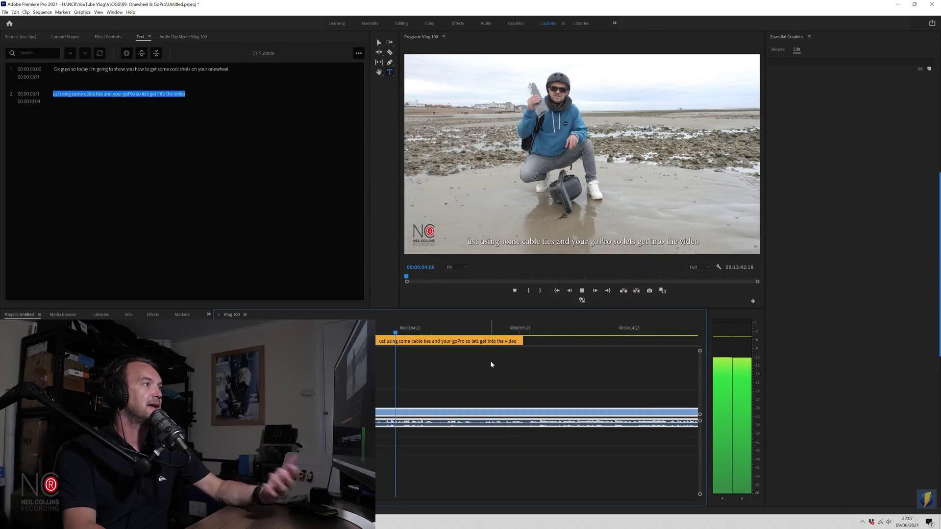
# Correct caption 2 to start with 'Just' and spell 'GoPro', then play back to review
pyautogui.press('space')
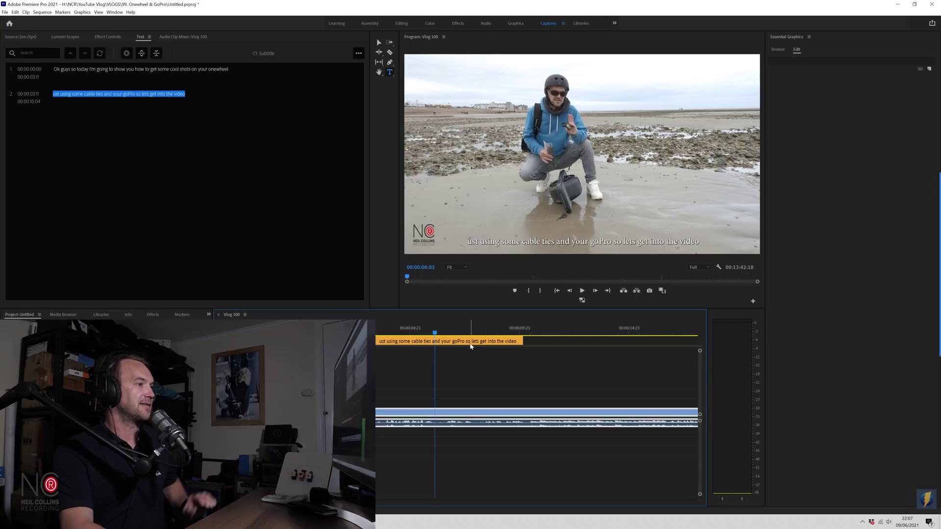
pyautogui.click(470, 343)
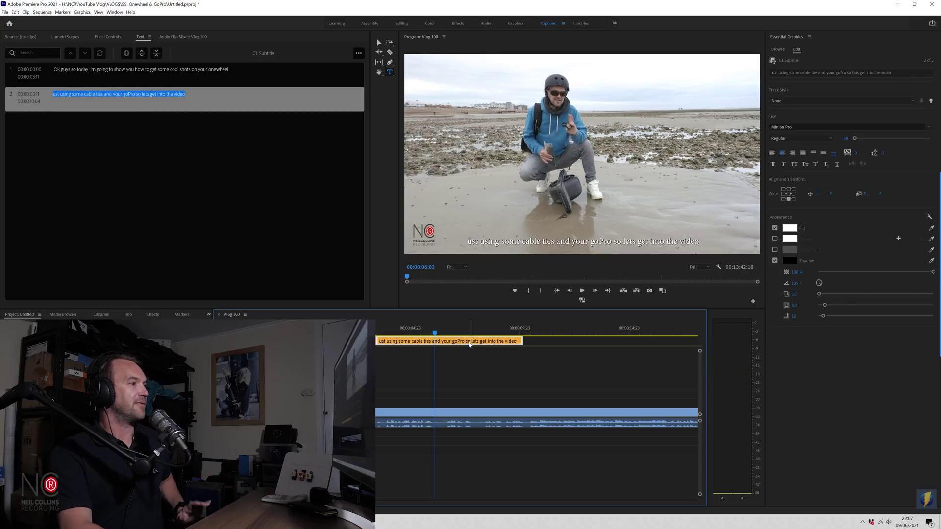
pyautogui.click(55, 97)
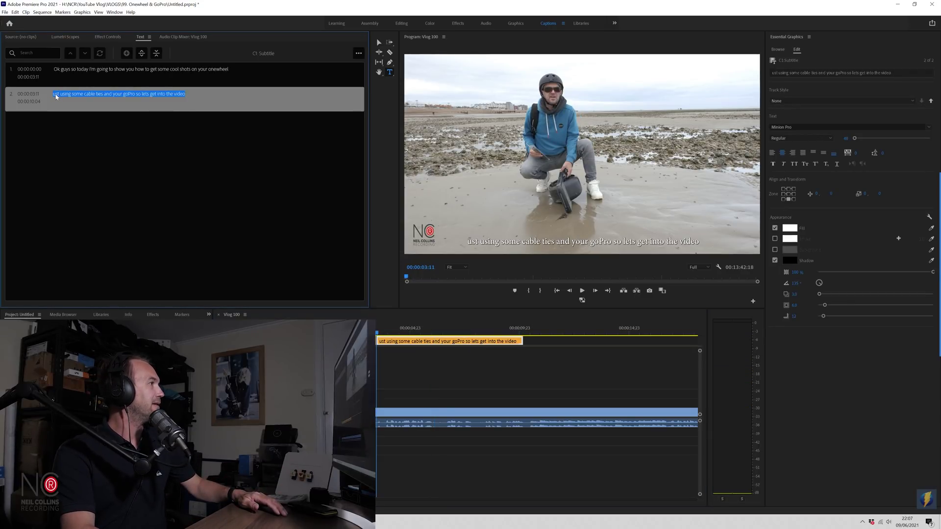
pyautogui.write('Just using some cable ties and your GoPro so lets get into the video')
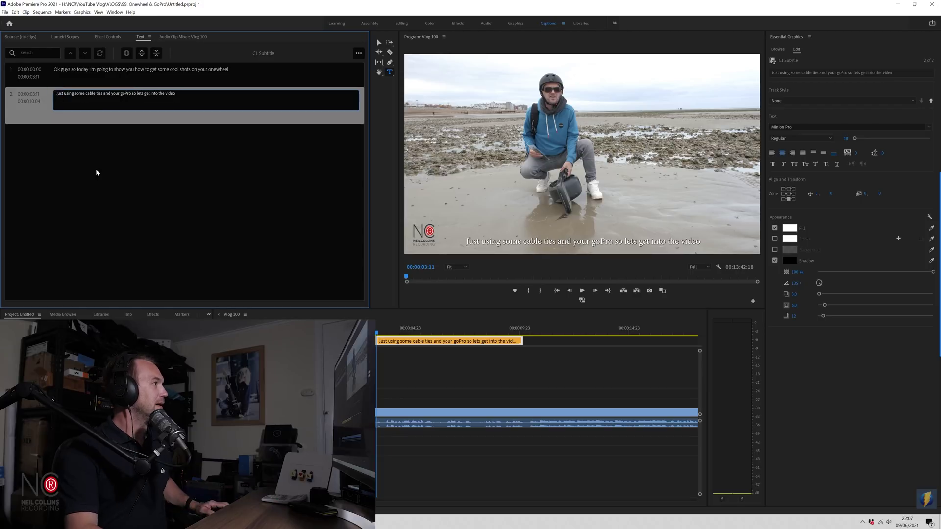
pyautogui.click(189, 193)
pyautogui.press('space')
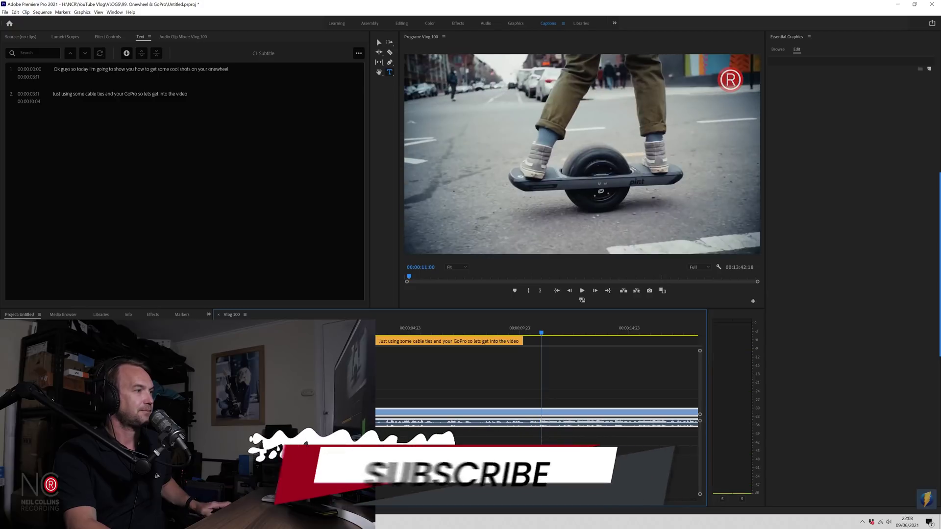
pyautogui.press('space')
pyautogui.press('Home')
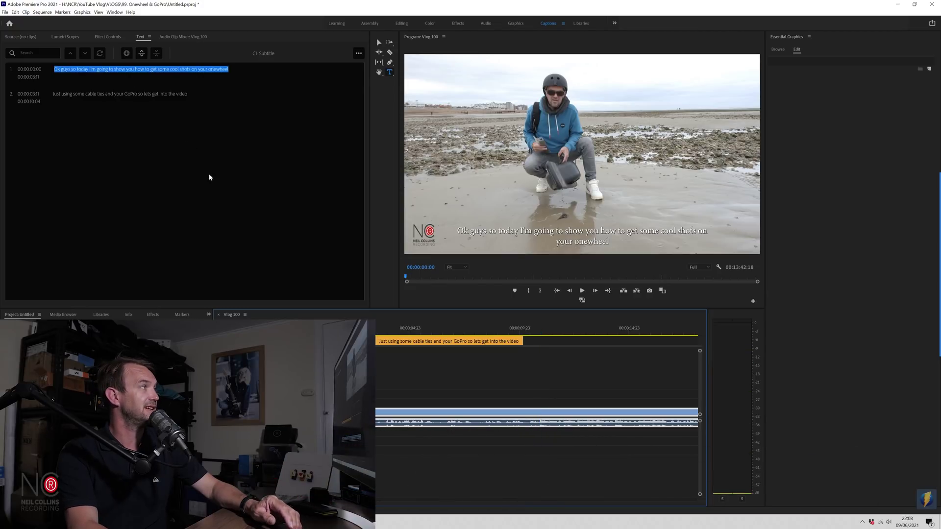
# Add a third placeholder caption at 00:00:10:05 after caption 2
pyautogui.click(339, 99)
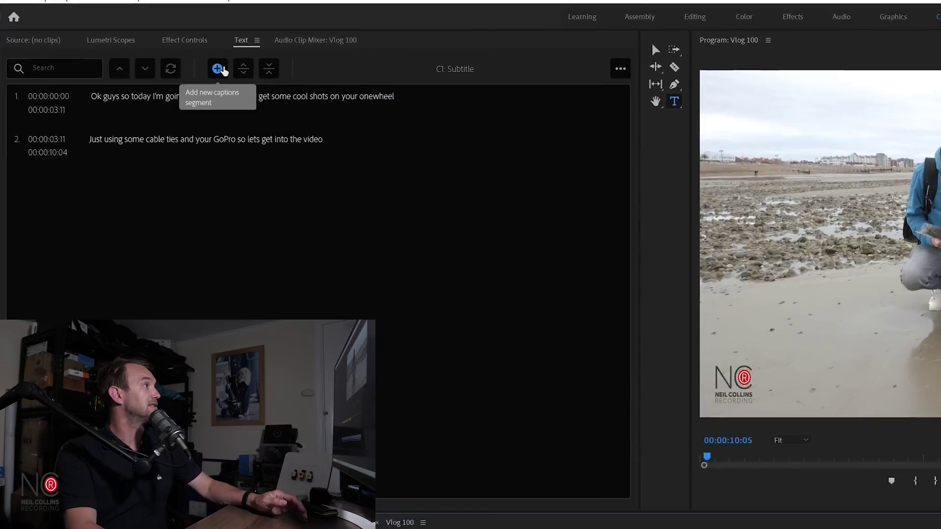
pyautogui.click(127, 53)
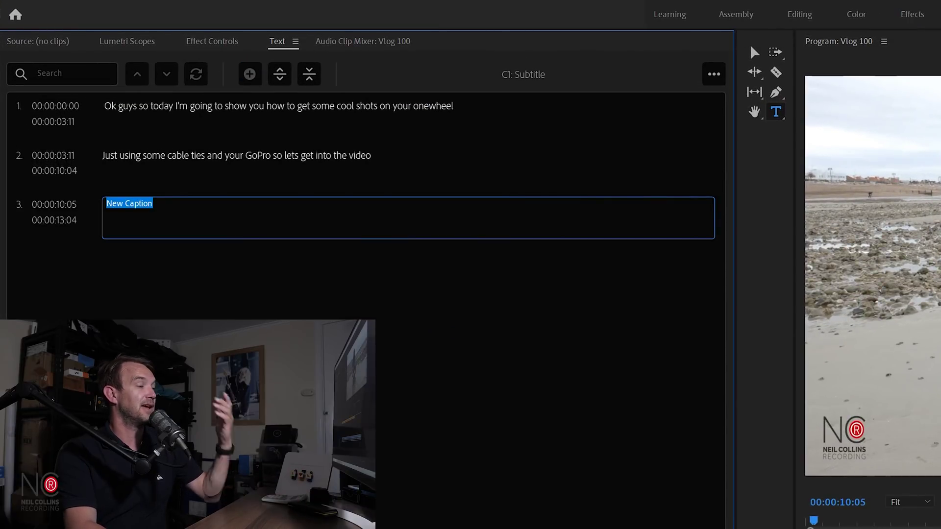
# Delete the empty third caption, then try merging captions 1–2 and undo the merge
pyautogui.click(557, 343)
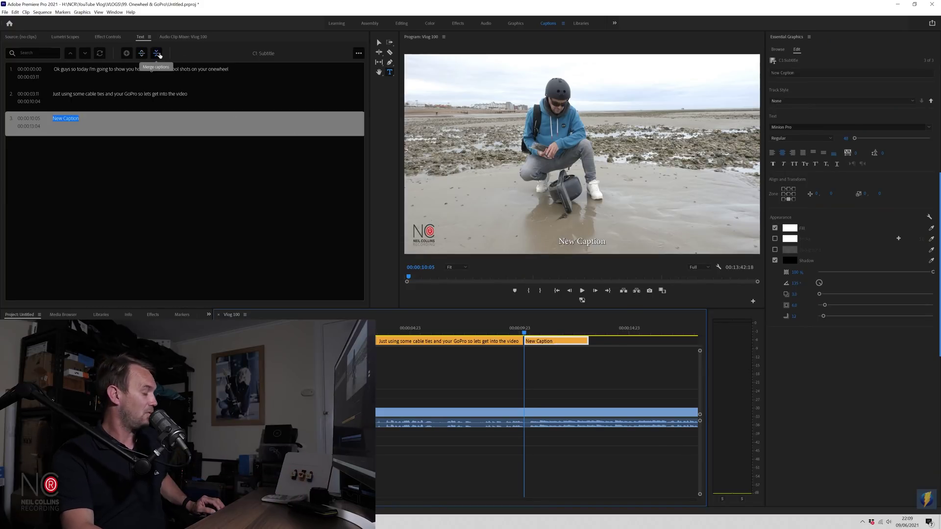
pyautogui.press('Delete')
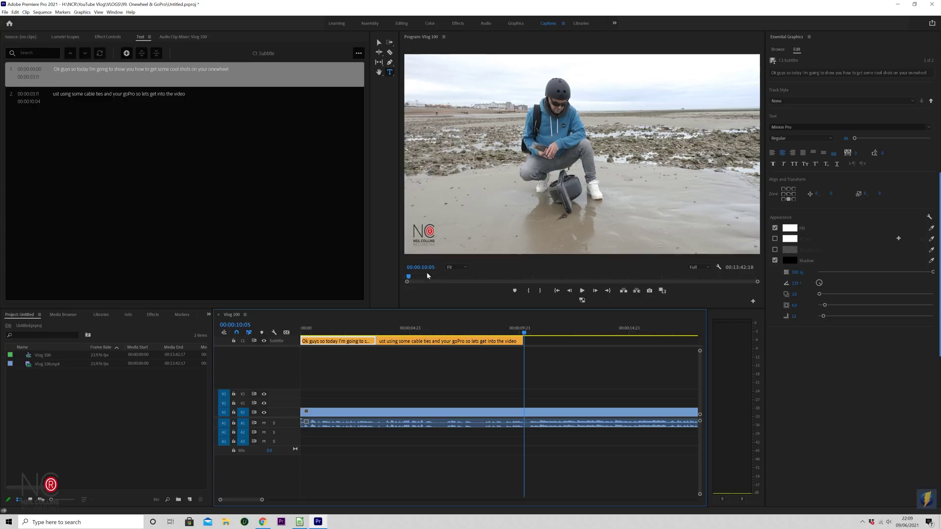
pyautogui.keyDown('shift'); pyautogui.click(447, 343); pyautogui.keyUp('shift')
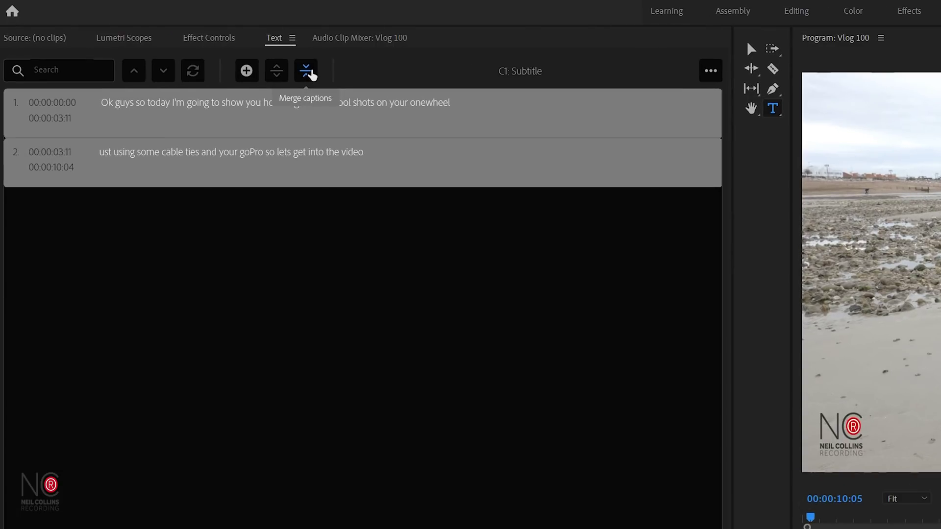
pyautogui.click(158, 54)
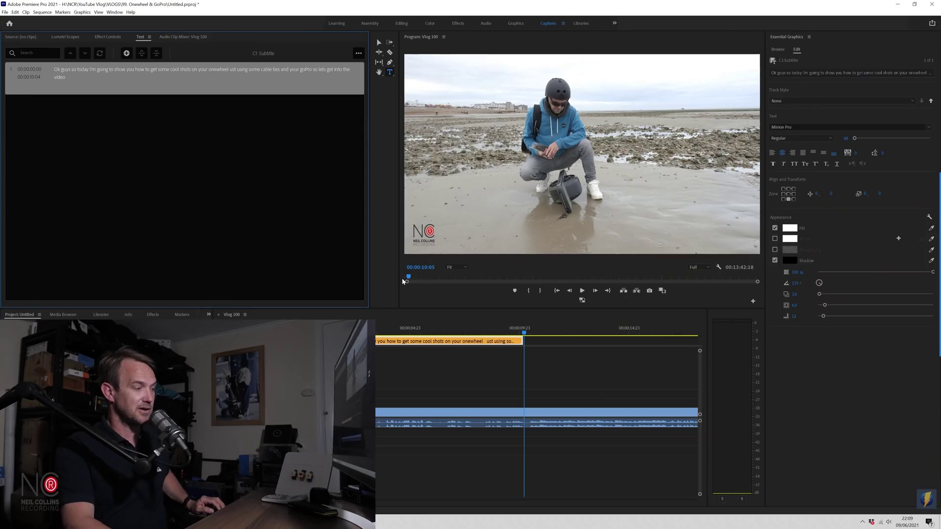
pyautogui.hotkey('ctrl', 'z')
# Set caption 1's font to Lato Regular and its tracking to 150
pyautogui.click(367, 342)
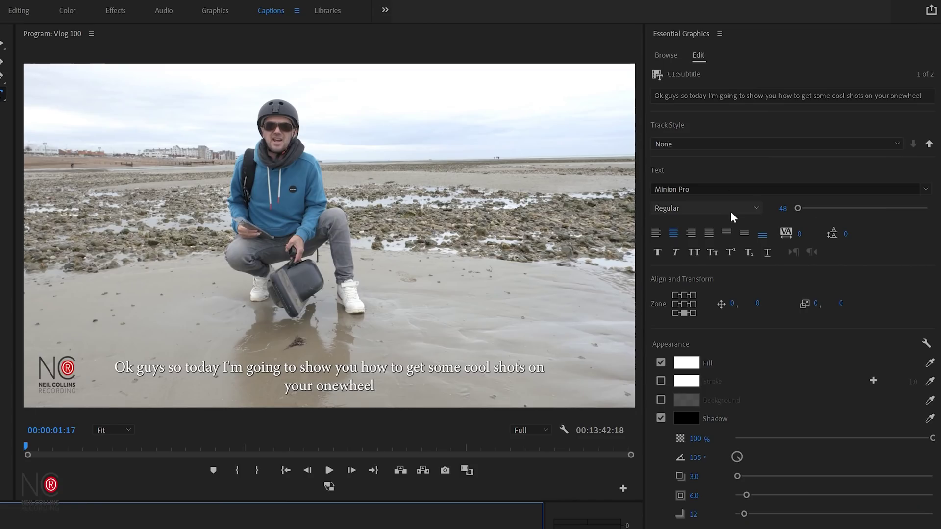
pyautogui.click(712, 189)
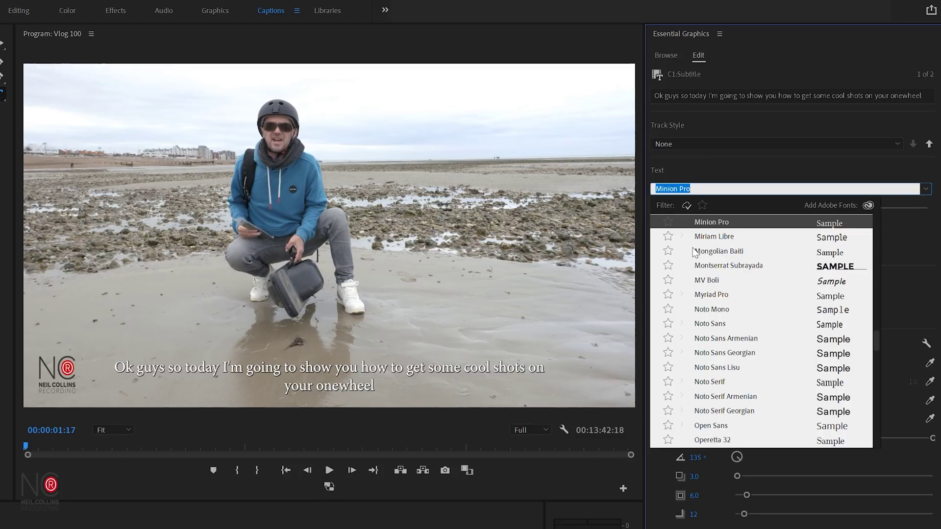
pyautogui.write('lato')
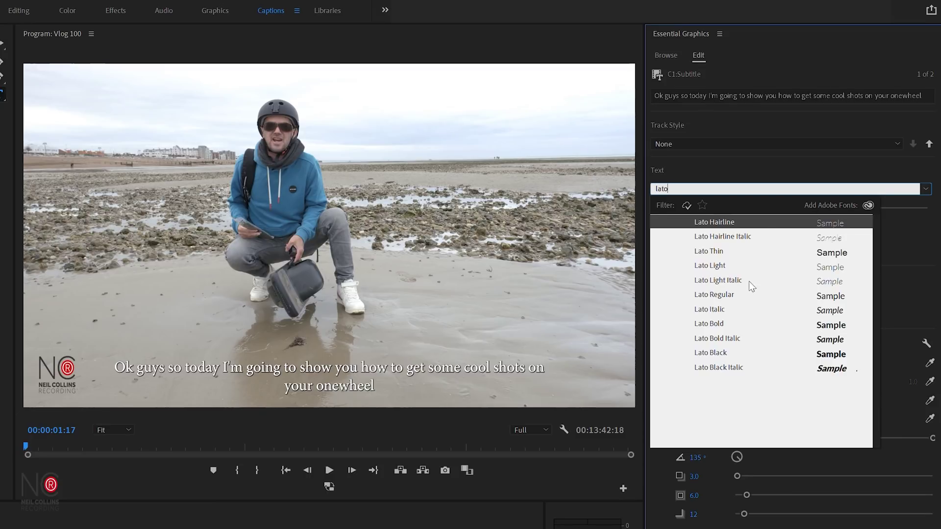
pyautogui.click(732, 296)
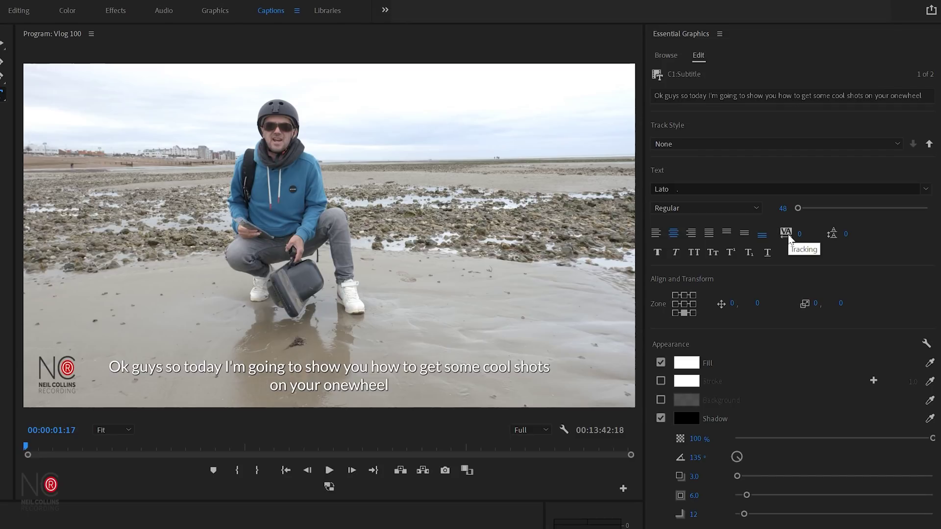
pyautogui.moveTo(798, 236); pyautogui.dragTo(847, 237)
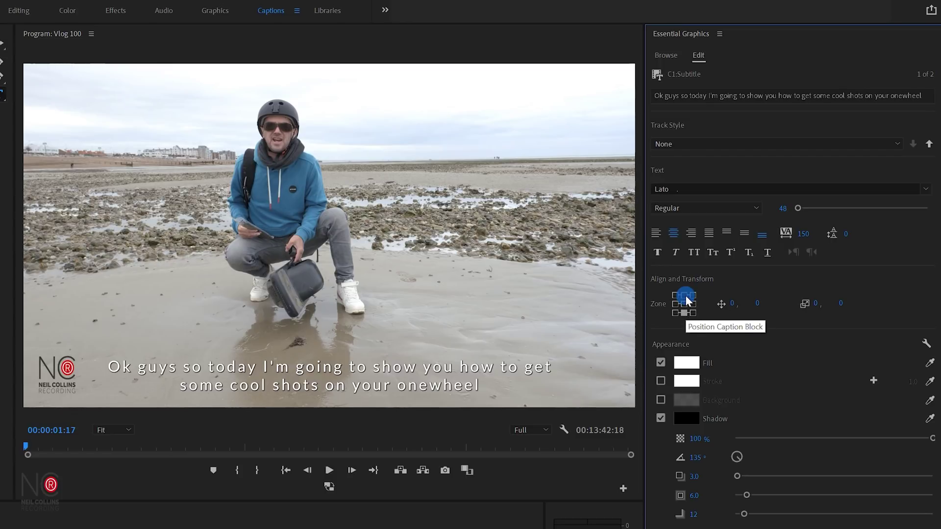
pyautogui.click(685, 295)
pyautogui.click(695, 303)
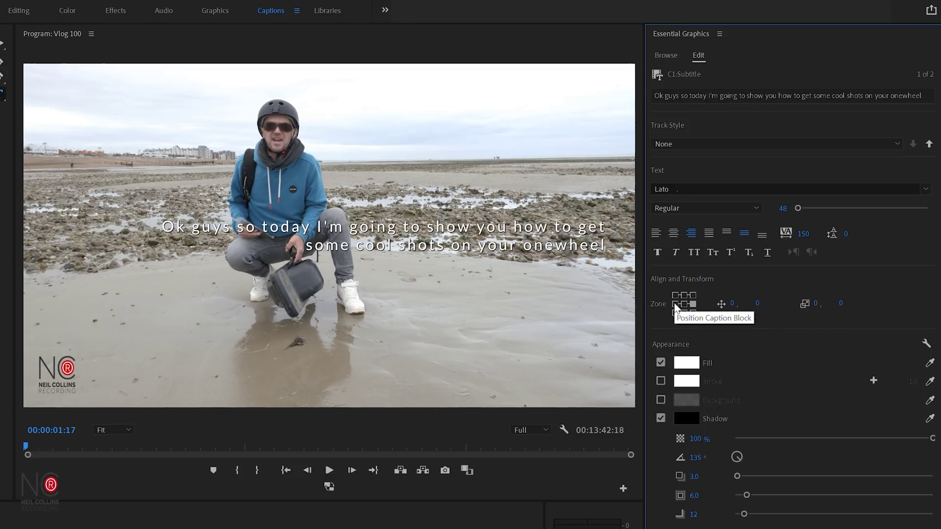
pyautogui.click(675, 304)
pyautogui.click(684, 304)
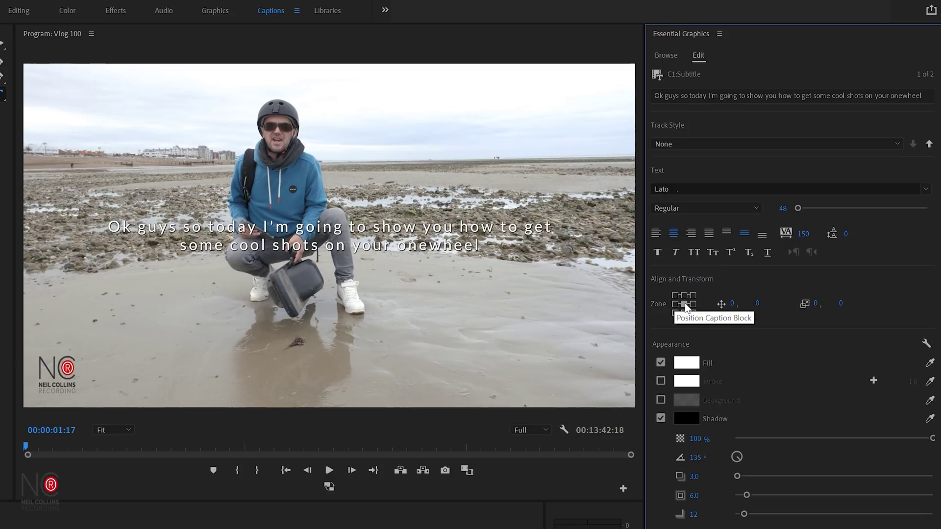
pyautogui.click(676, 295)
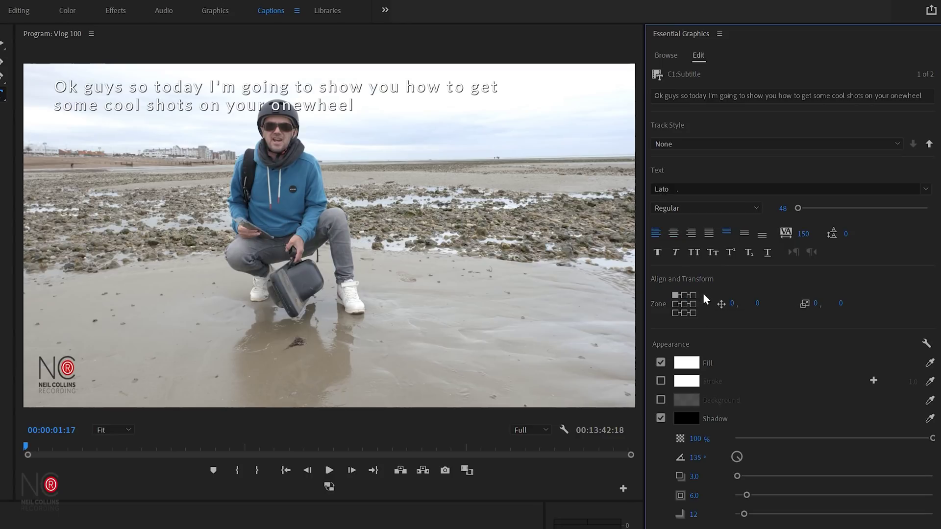
pyautogui.click(693, 295)
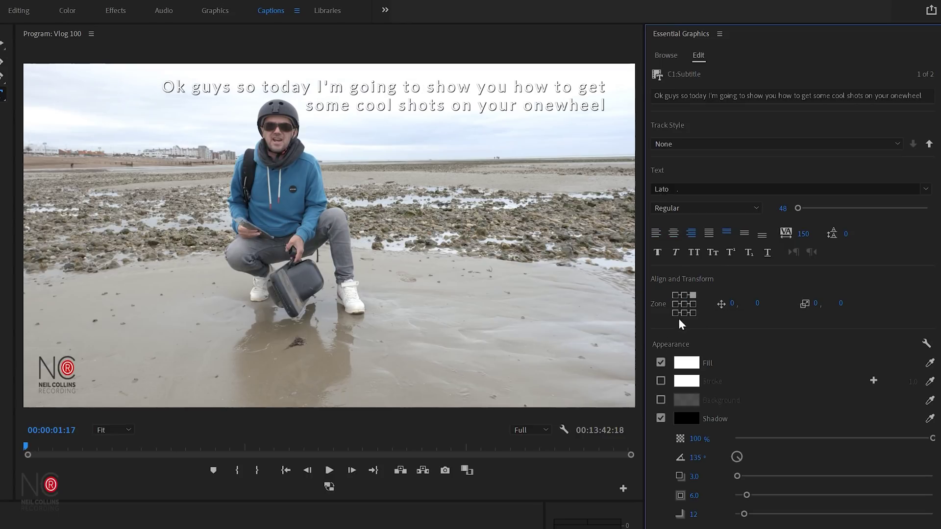
pyautogui.click(677, 312)
pyautogui.click(691, 314)
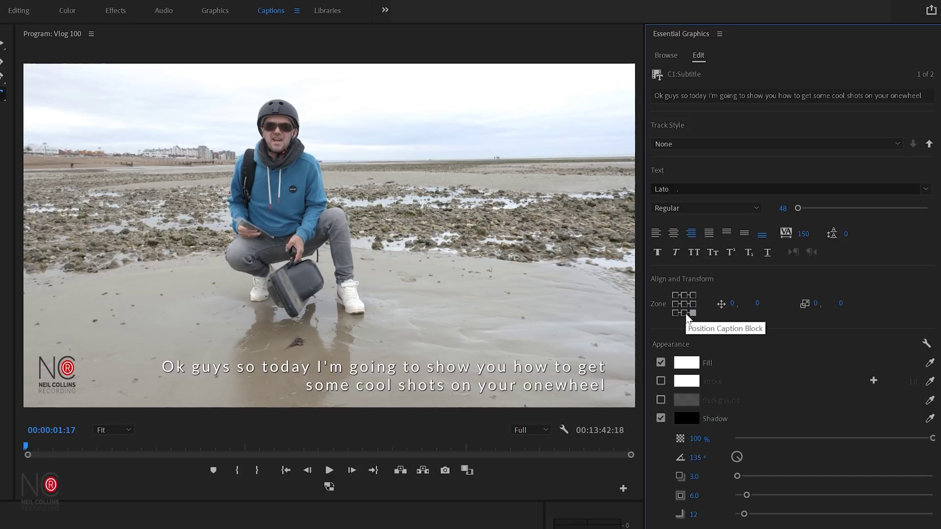
pyautogui.click(685, 313)
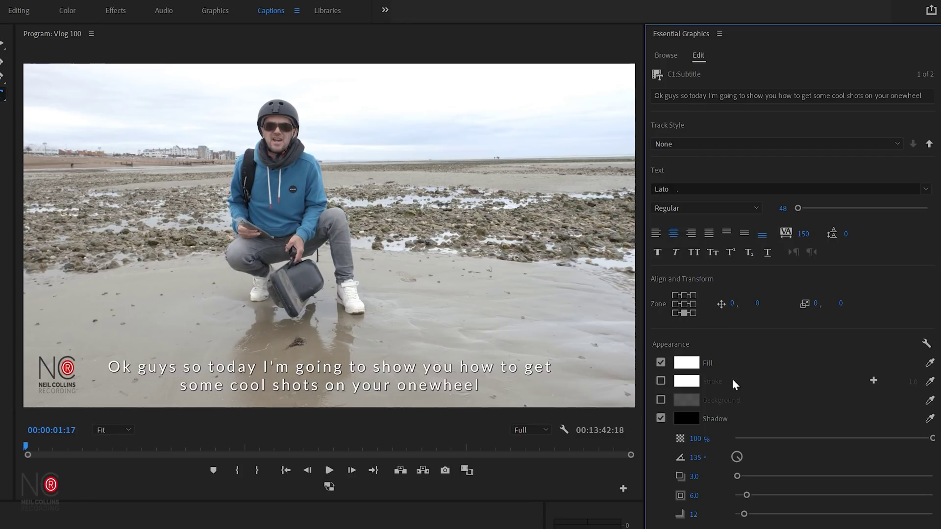
# Test a black fill and outline on the subtitle, then set its fill to near-white FBF7F7
pyautogui.click(687, 363)
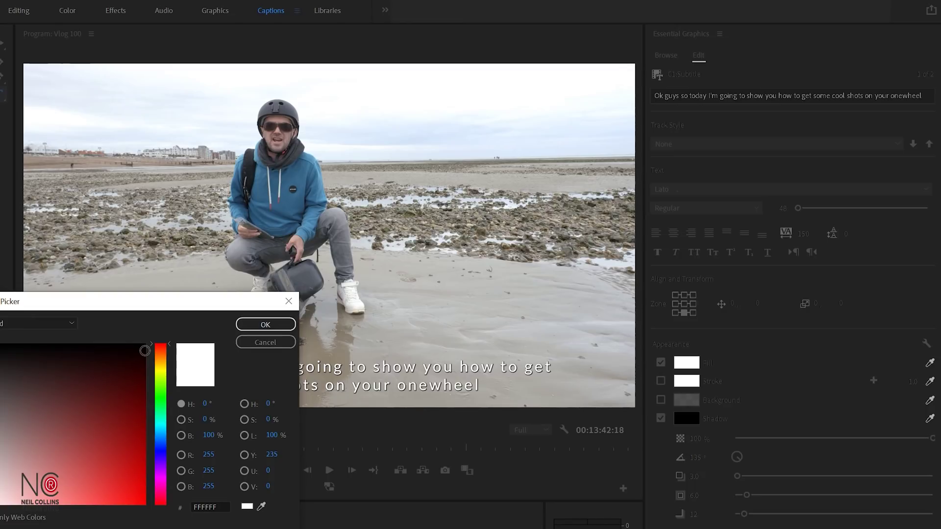
pyautogui.moveTo(141, 346); pyautogui.dragTo(227, 343)
pyautogui.click(265, 324)
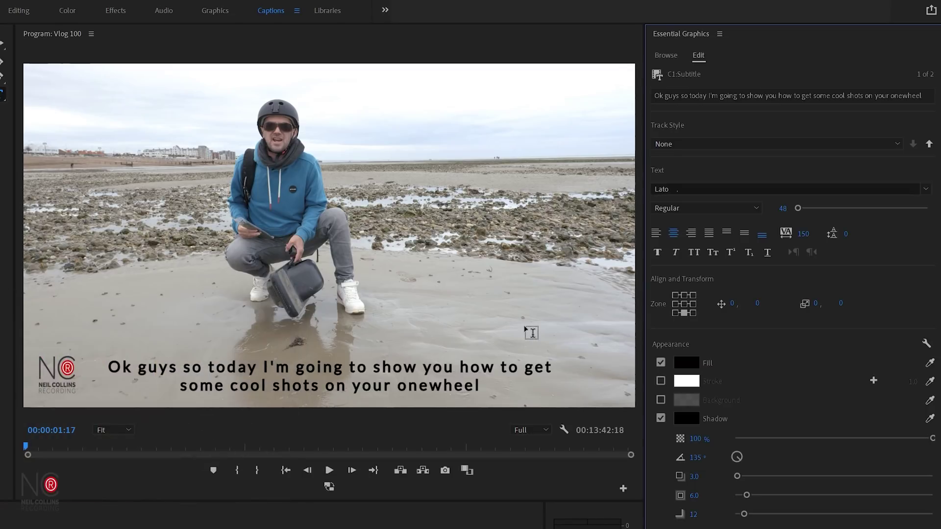
pyautogui.click(662, 381)
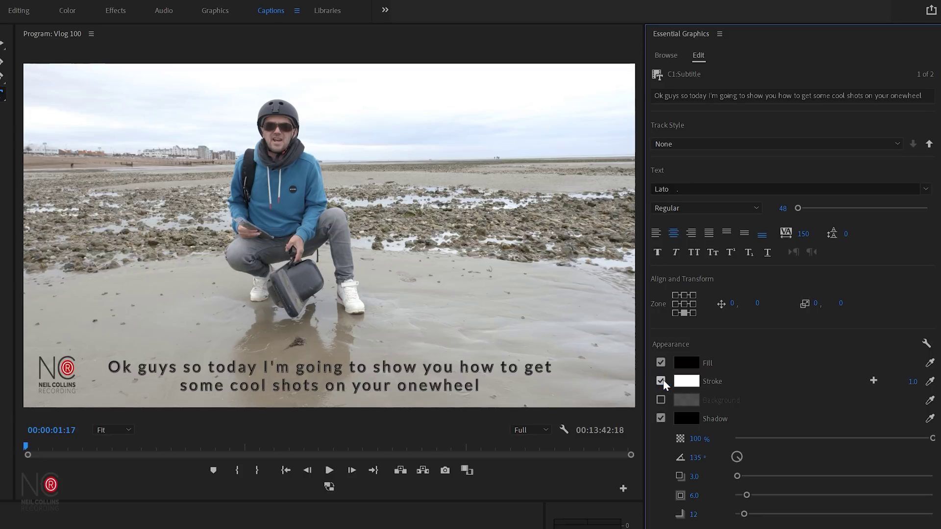
pyautogui.click(663, 380)
pyautogui.click(663, 380)
pyautogui.click(662, 379)
pyautogui.click(693, 414)
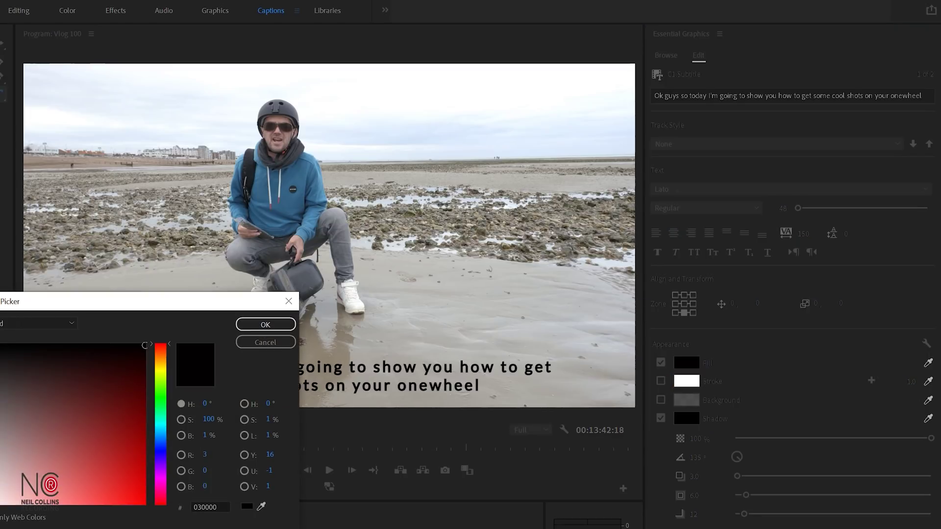
pyautogui.click(2, 345)
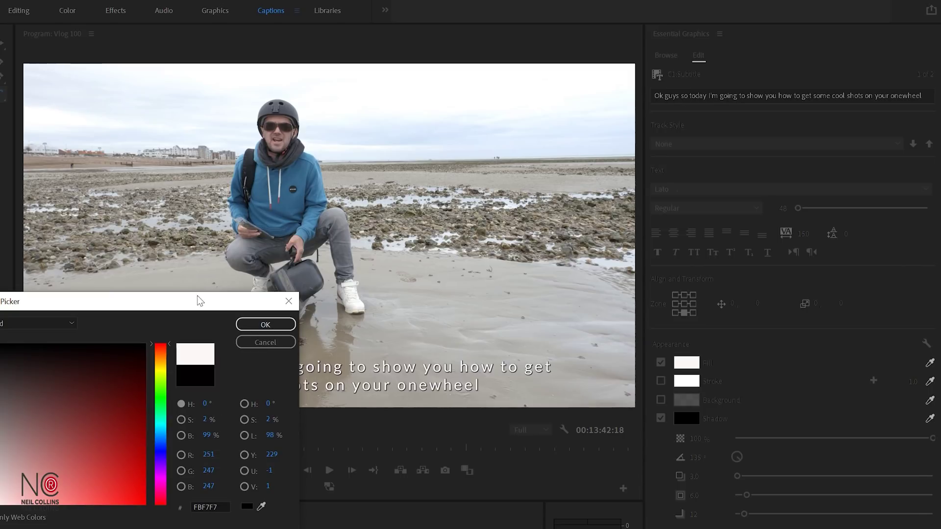
pyautogui.click(252, 324)
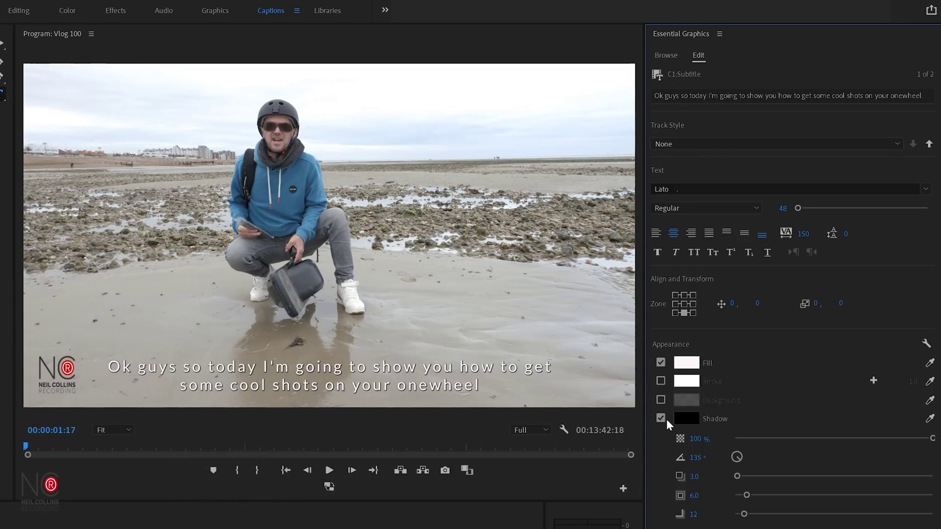
# Reduce the shadow blur, size and distance to 0 and enable a 75% background box
pyautogui.click(662, 419)
pyautogui.click(661, 420)
pyautogui.moveTo(745, 516); pyautogui.dragTo(825, 507)
pyautogui.moveTo(766, 500); pyautogui.dragTo(686, 504)
pyautogui.moveTo(746, 495); pyautogui.dragTo(660, 401)
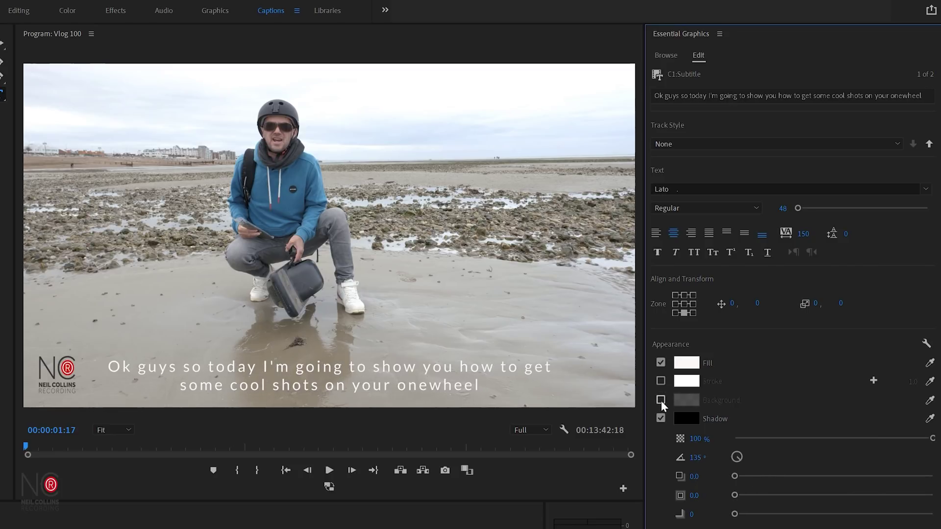
pyautogui.click(660, 400)
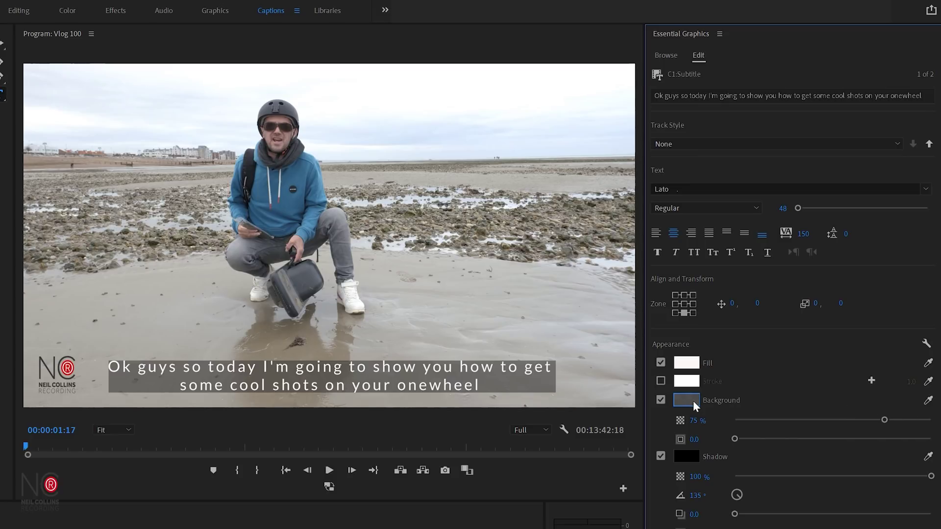
# Lower the first caption's background box opacity to 58% for a translucent grey look
pyautogui.moveTo(885, 420); pyautogui.dragTo(853, 422)
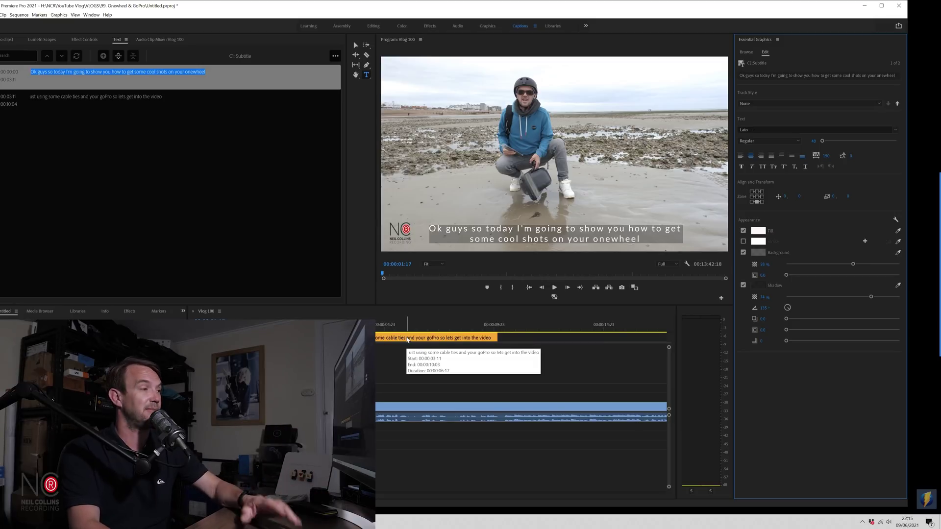
# Select the second caption clip and raise its Shadow blur slider to 186
pyautogui.click(403, 338)
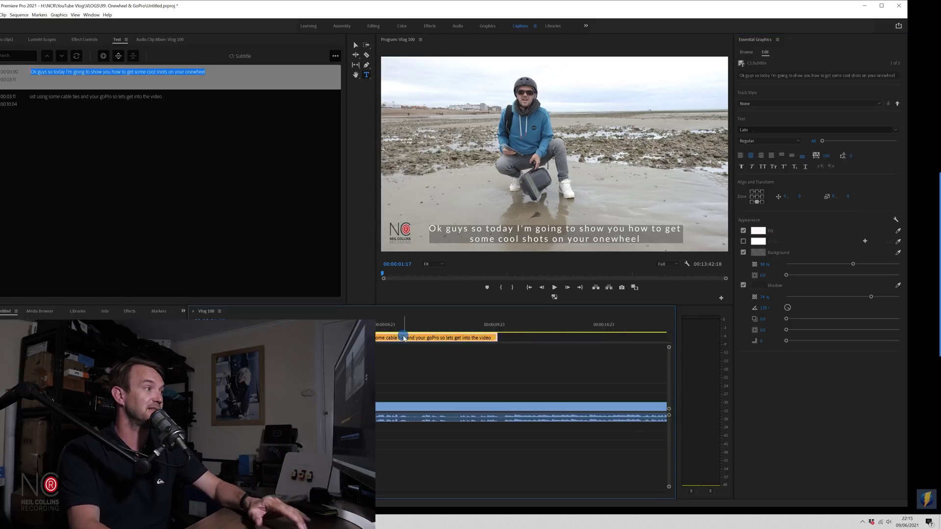
pyautogui.click(438, 328)
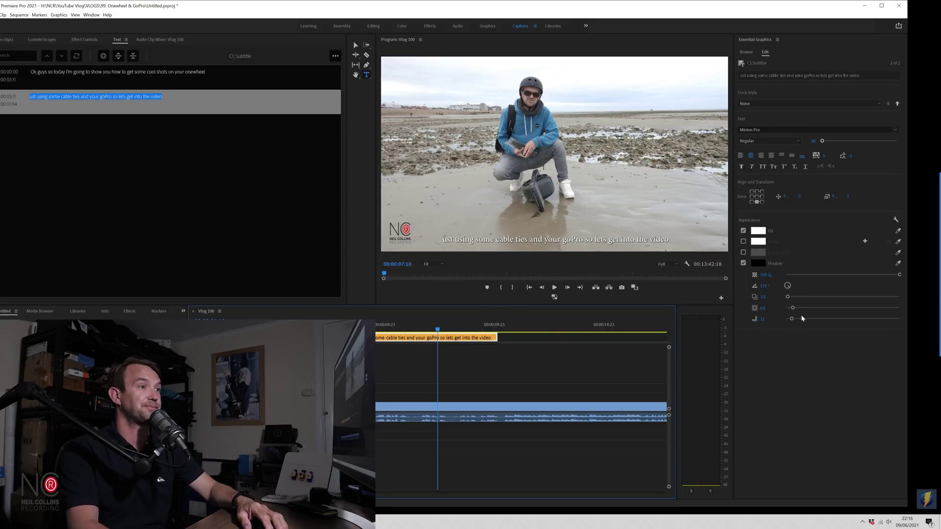
pyautogui.moveTo(793, 319)
pyautogui.mouseDown()
pyautogui.moveTo(863, 321)
pyautogui.moveTo(768, 322)
pyautogui.moveTo(828, 309)
pyautogui.moveTo(782, 309)
pyautogui.moveTo(797, 310)
pyautogui.mouseUp()
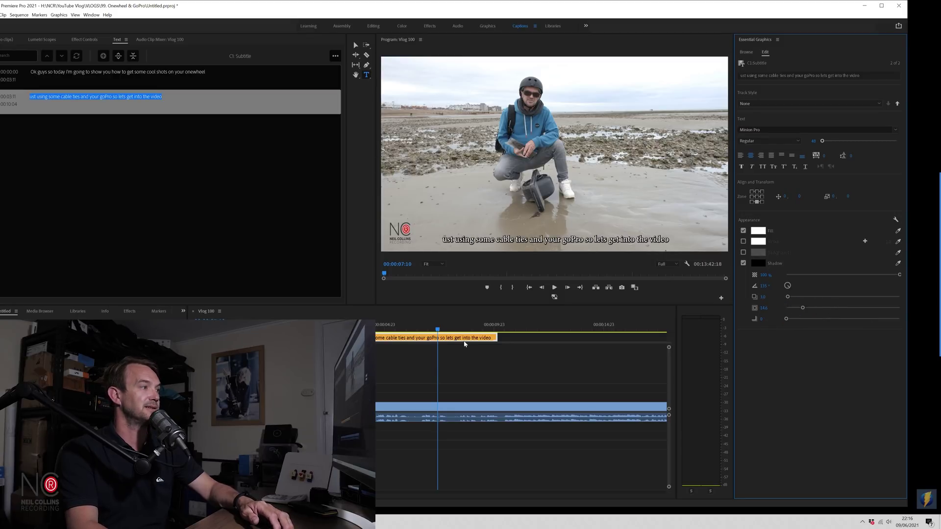